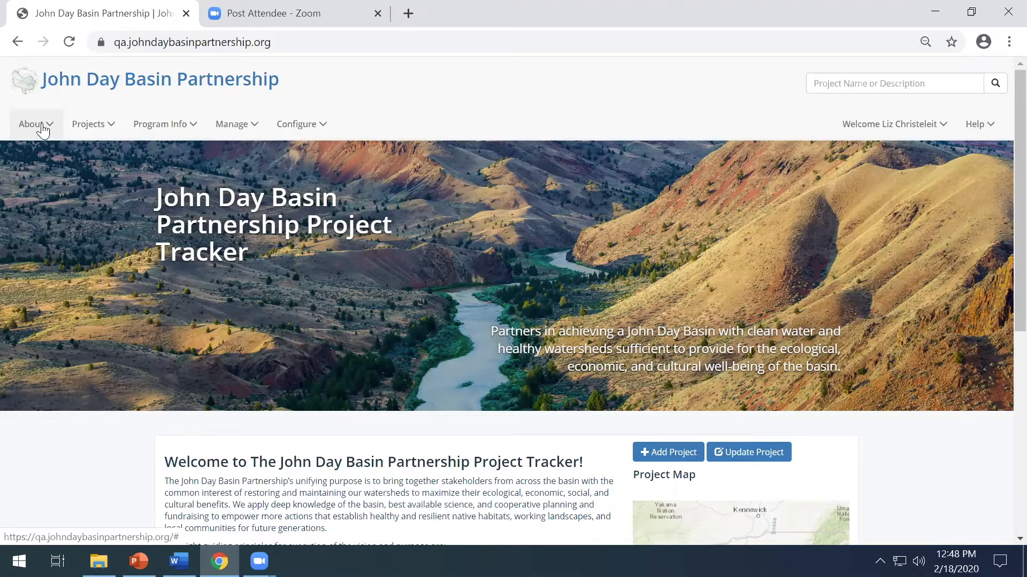
Open the management page for custom About pages and check which pages are currently listed under About
left_click(45, 128)
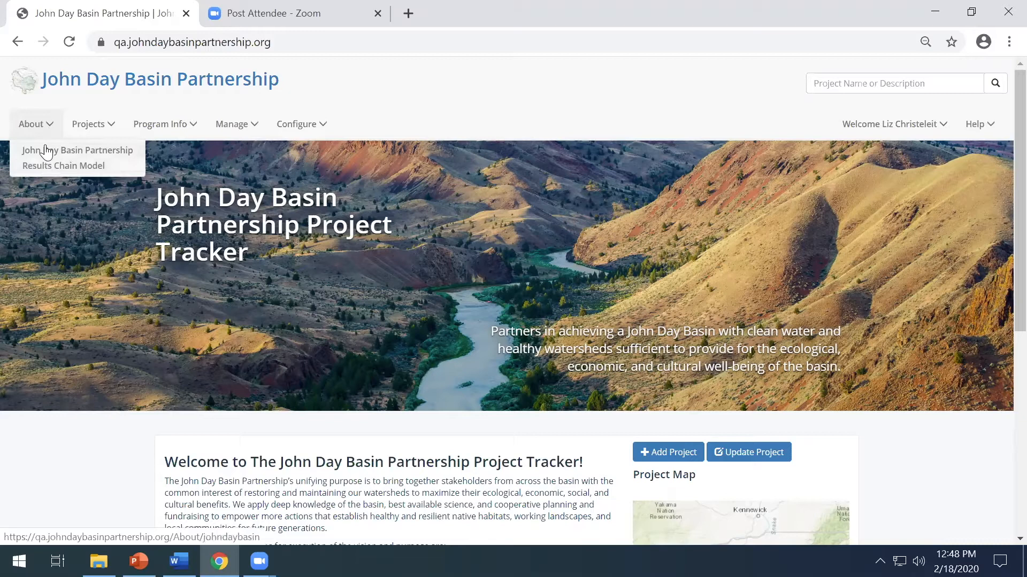
left_click(43, 132)
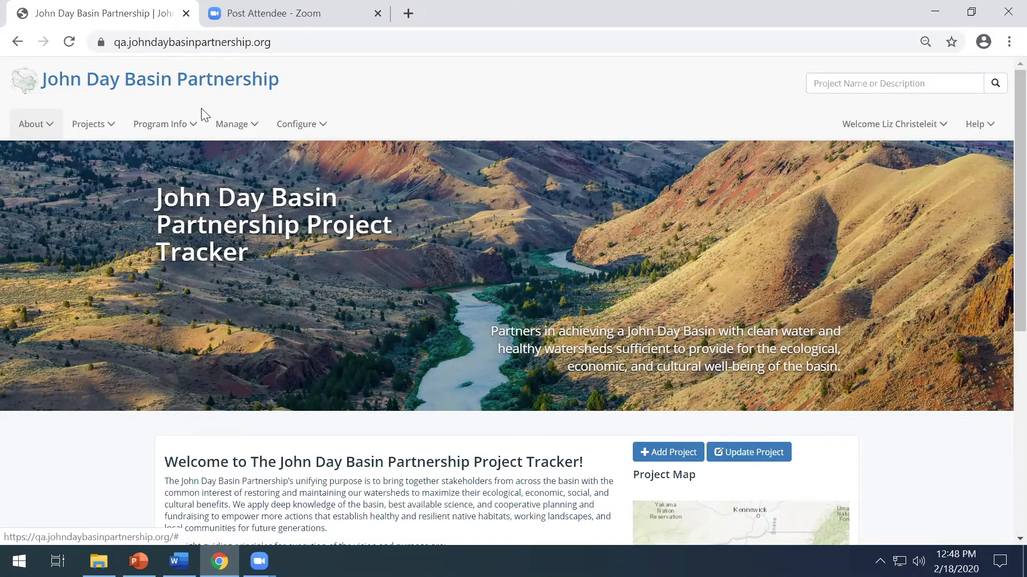
left_click(235, 129)
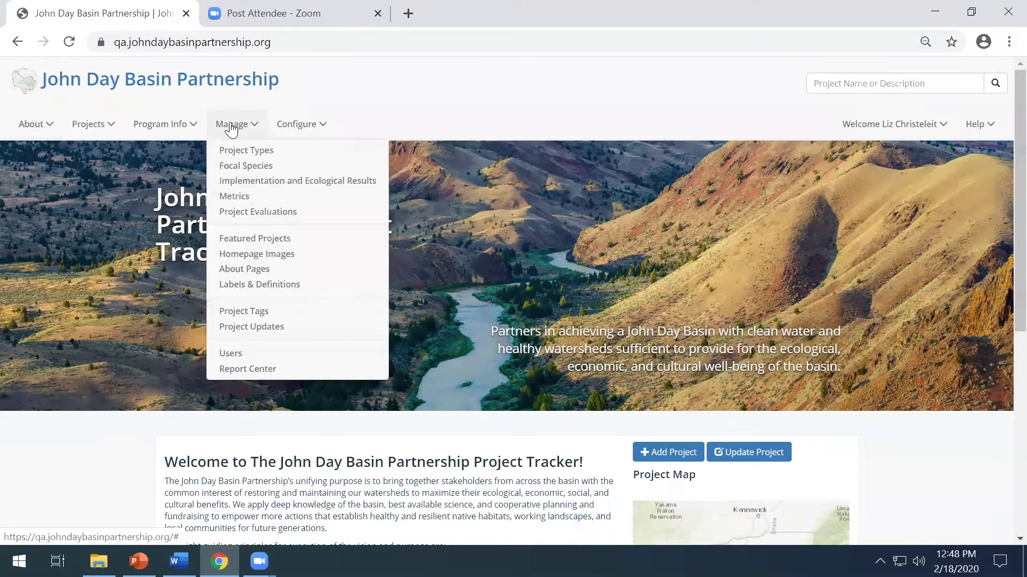
left_click(246, 268)
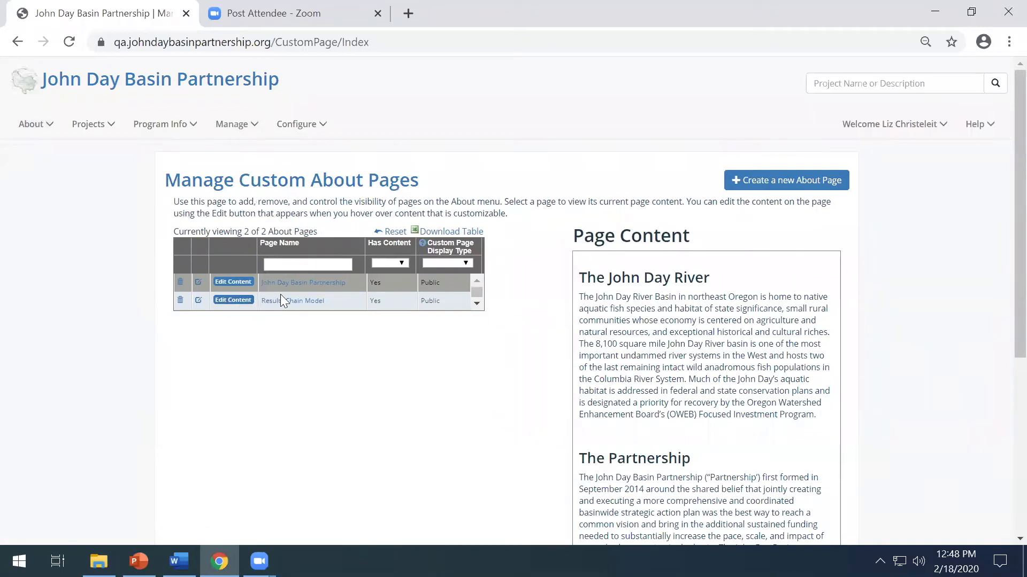
left_click(29, 126)
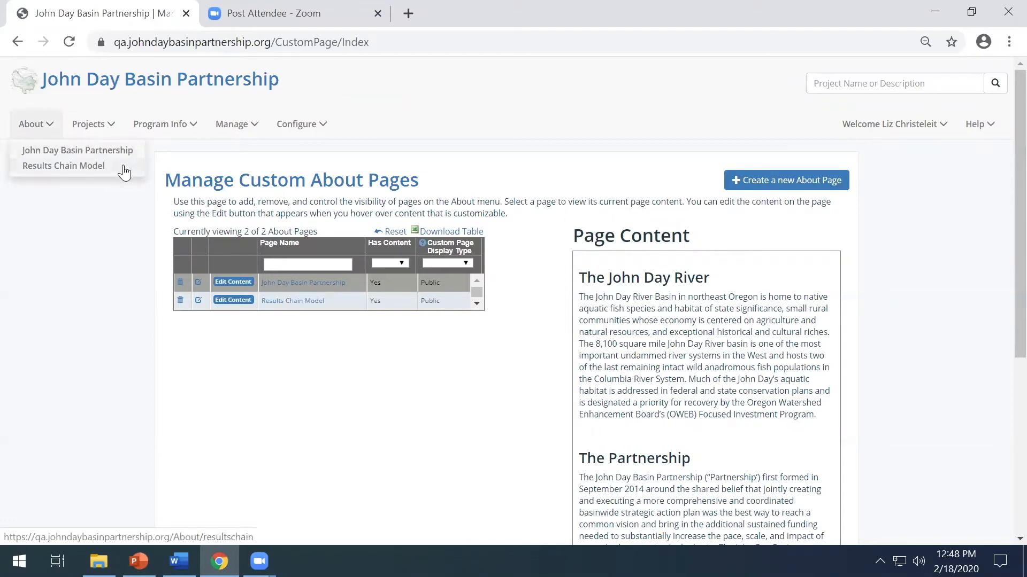
left_click(114, 331)
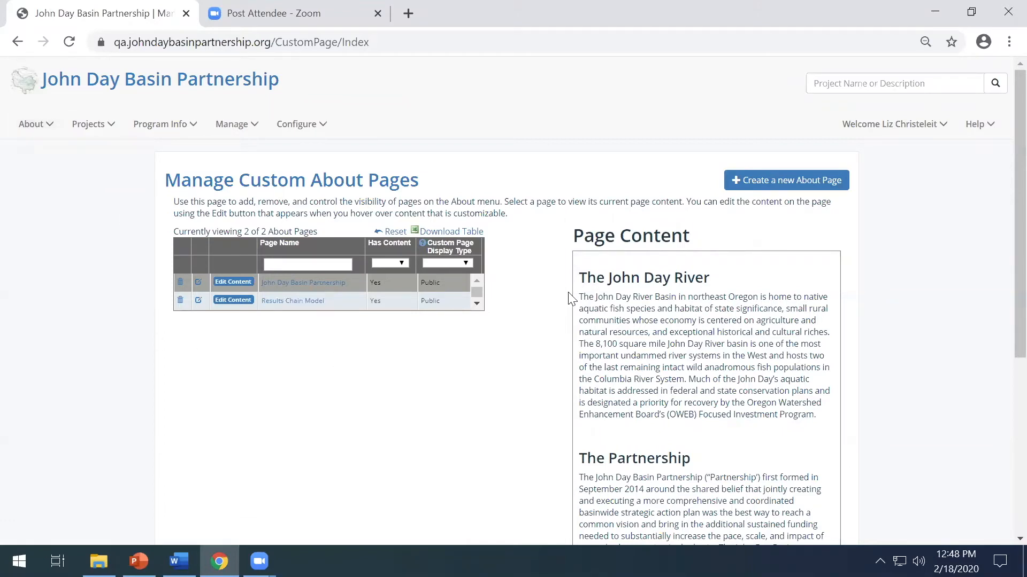
Start a new About page with the page name "Meeting Notes" and the vanity URL "MeetingNotes"
left_click(766, 188)
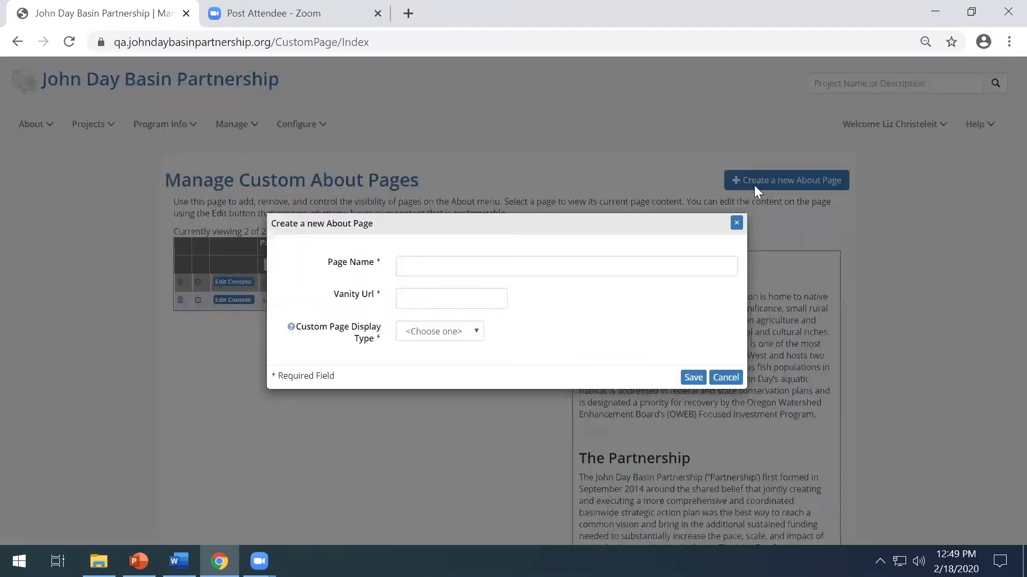
left_click(530, 270)
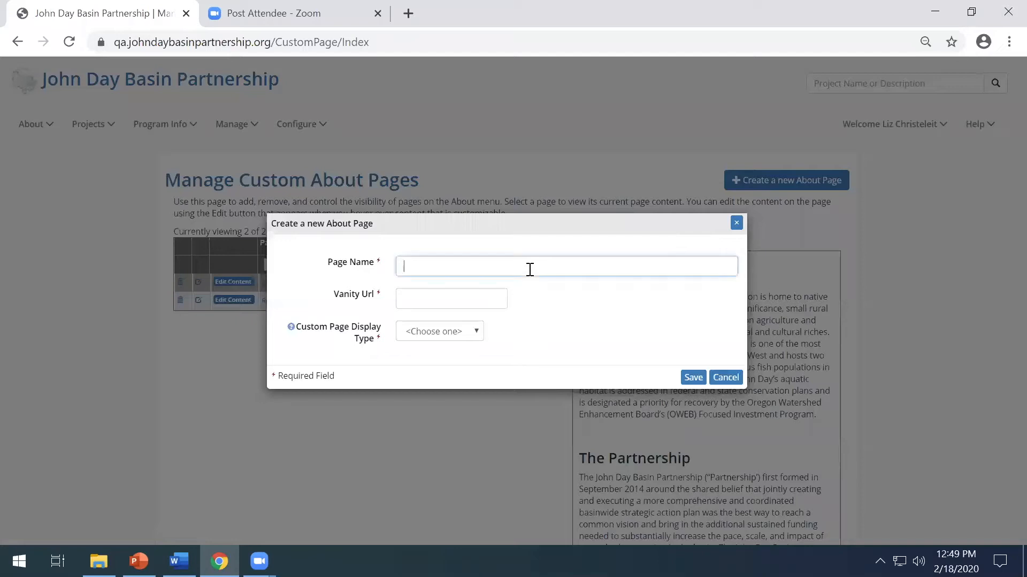
type("Meeting")
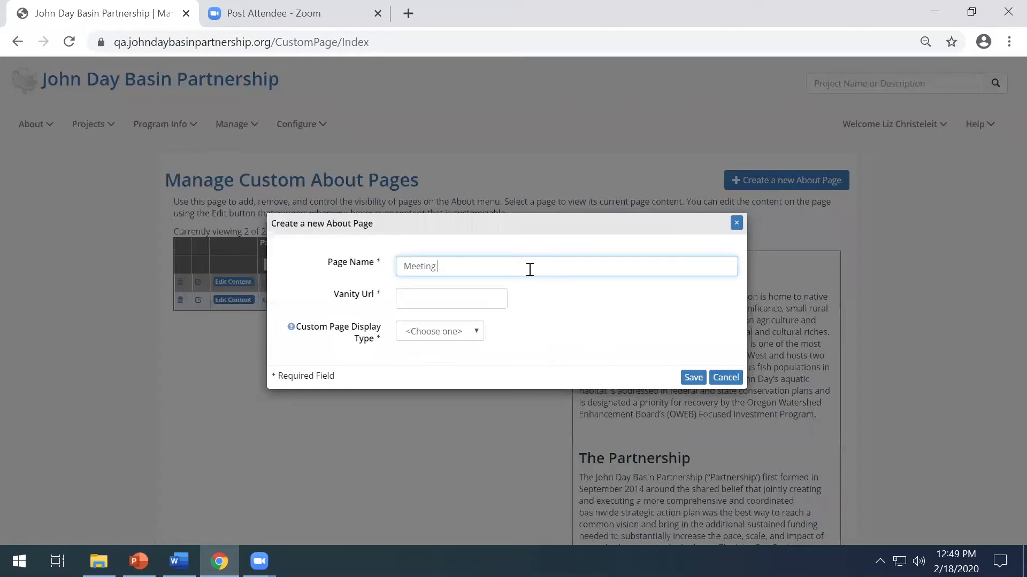
type("Notes")
key("Tab")
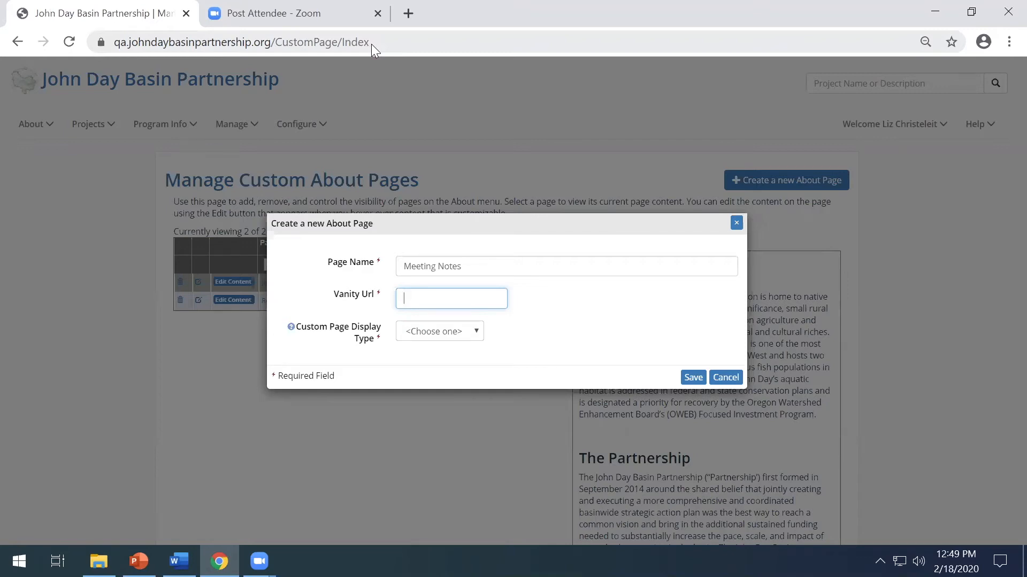
type("MeetingNotes")
Read the help on custom page display types, set the new page's type to Protected, and save it
left_click(439, 332)
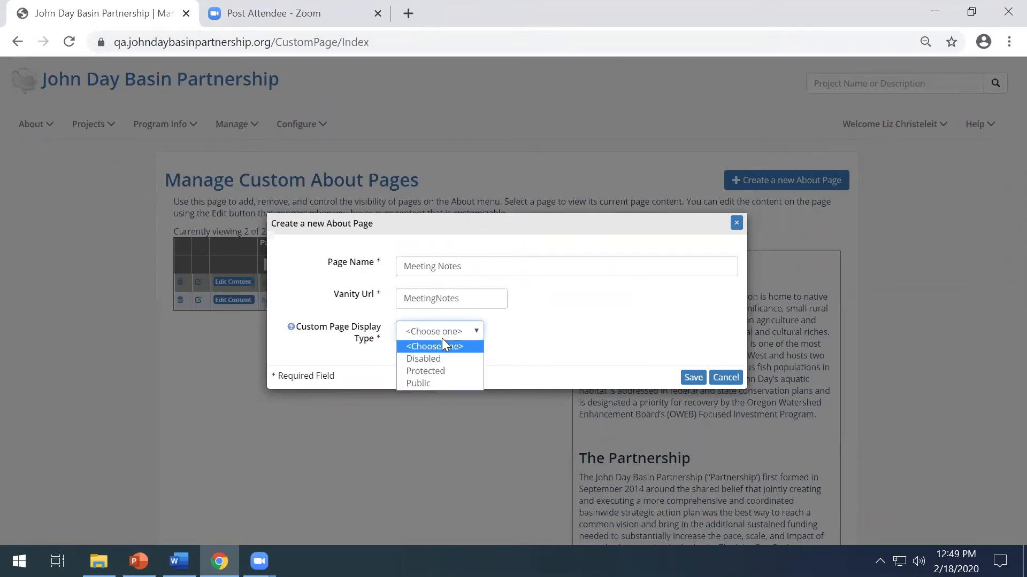
left_click(291, 329)
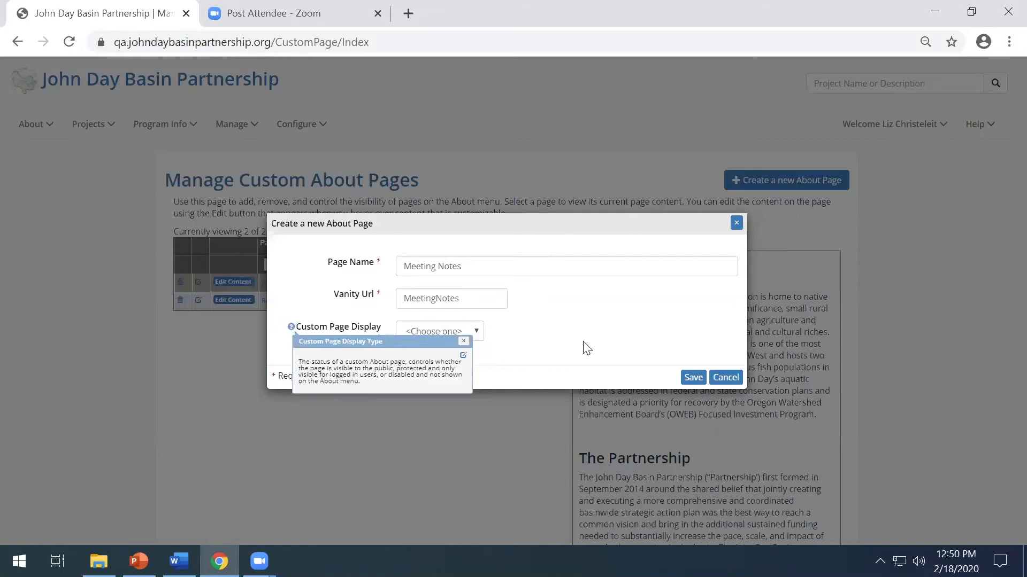
left_click(460, 340)
left_click(469, 333)
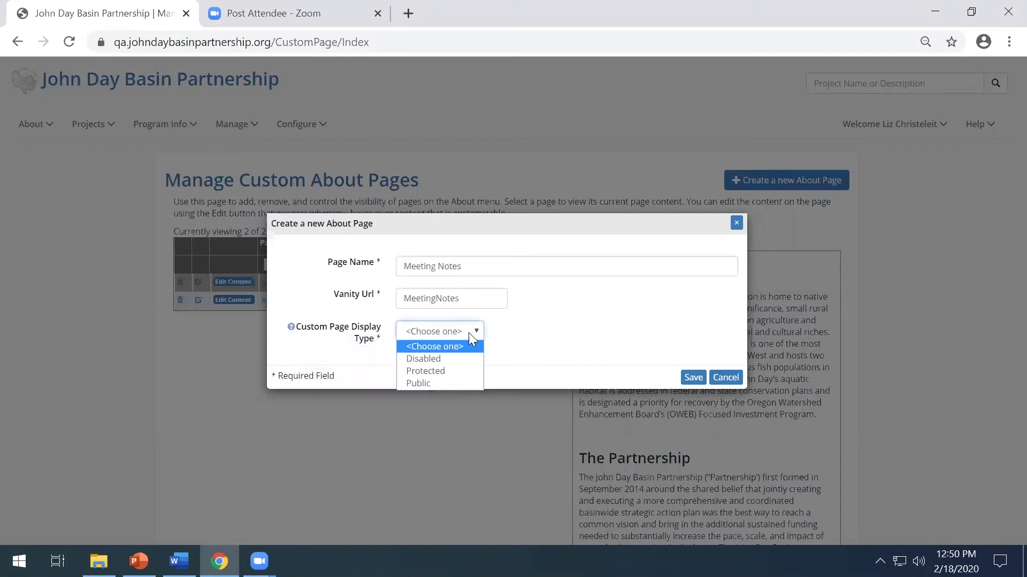
left_click(447, 370)
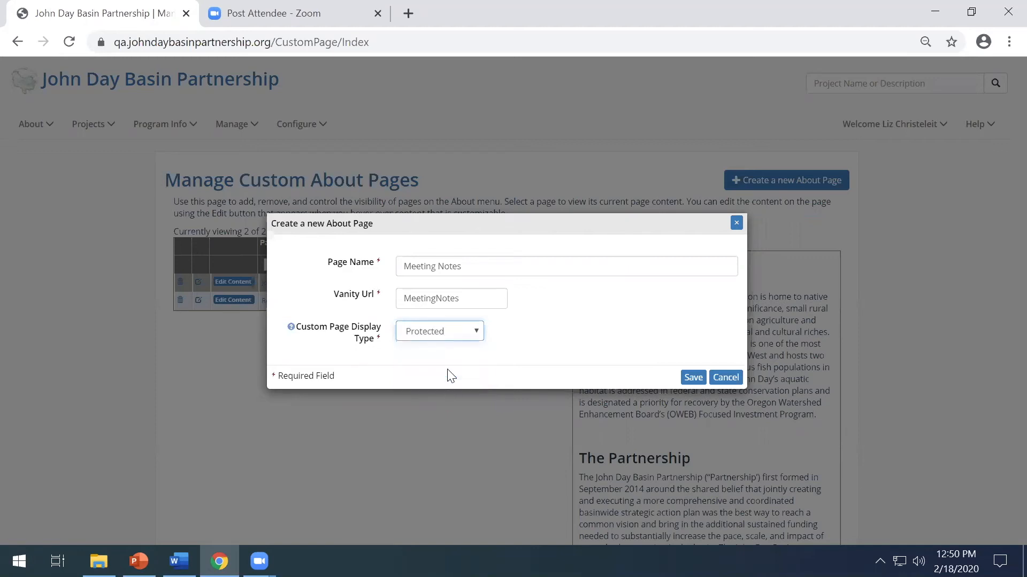
left_click(702, 377)
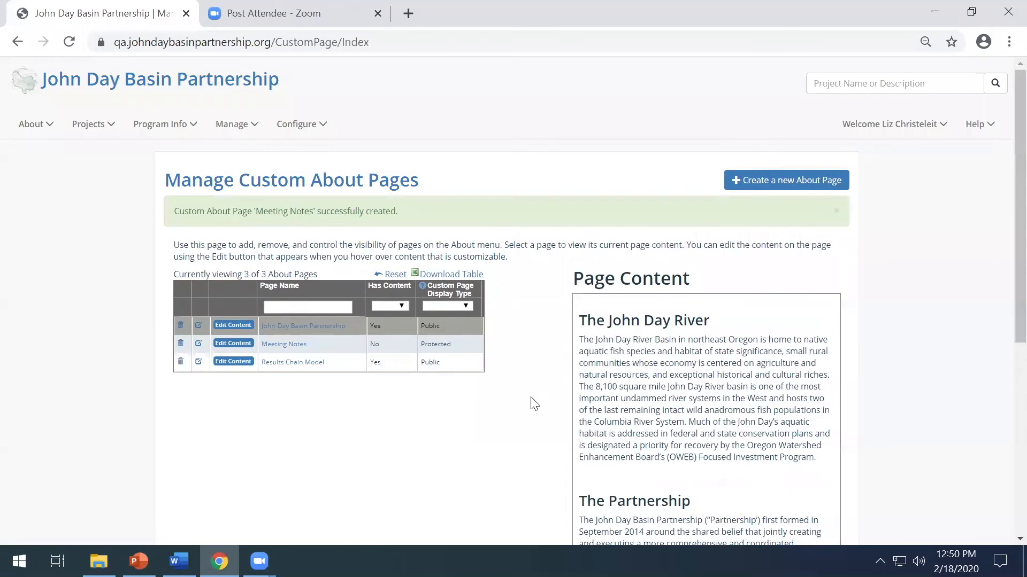
Open the content of the Meeting Notes page for editing and add the Heading 1 line "Meeting Notes"
left_click(331, 344)
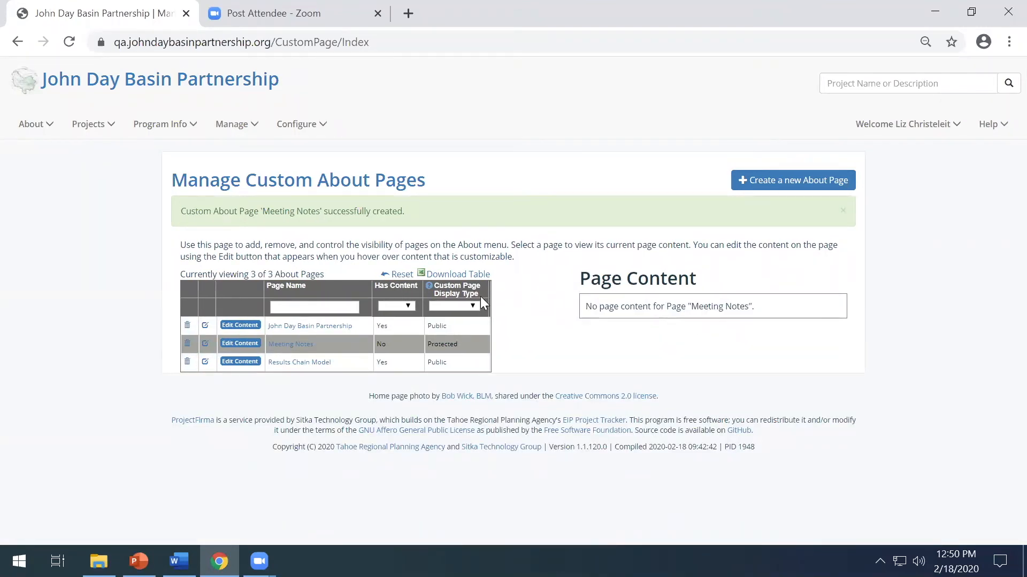
left_click(229, 345)
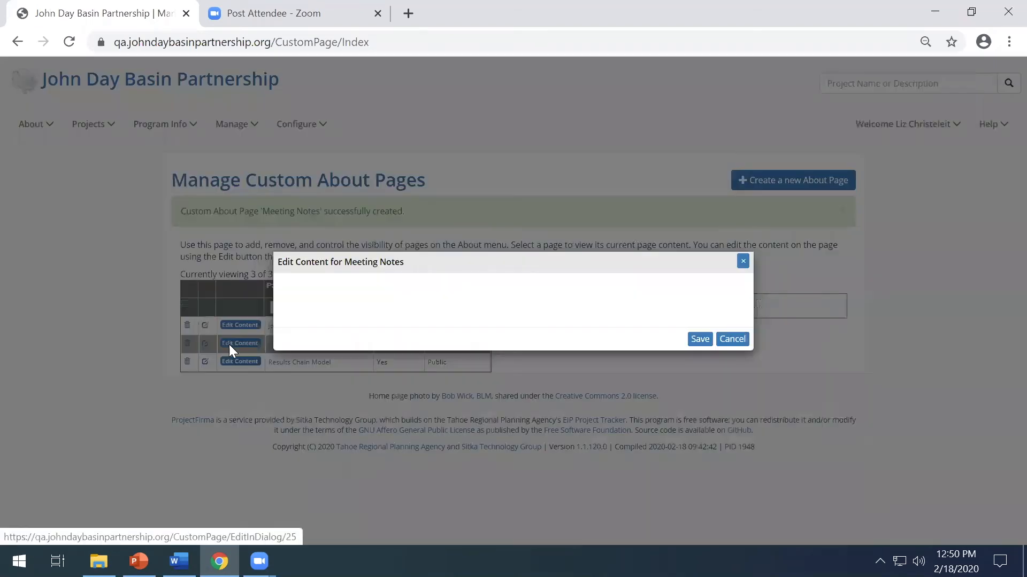
left_click(575, 299)
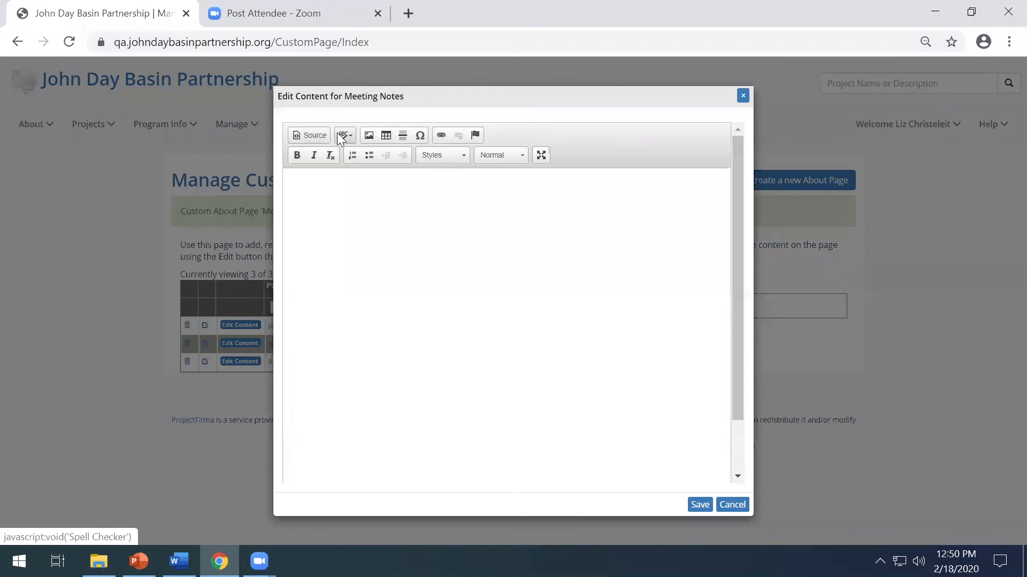
left_click(375, 155)
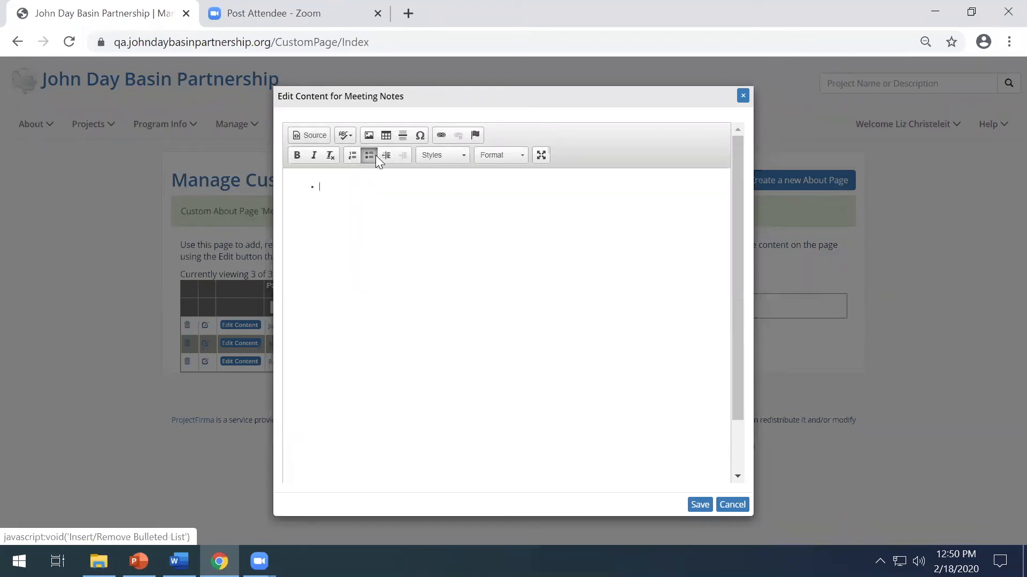
left_click(375, 155)
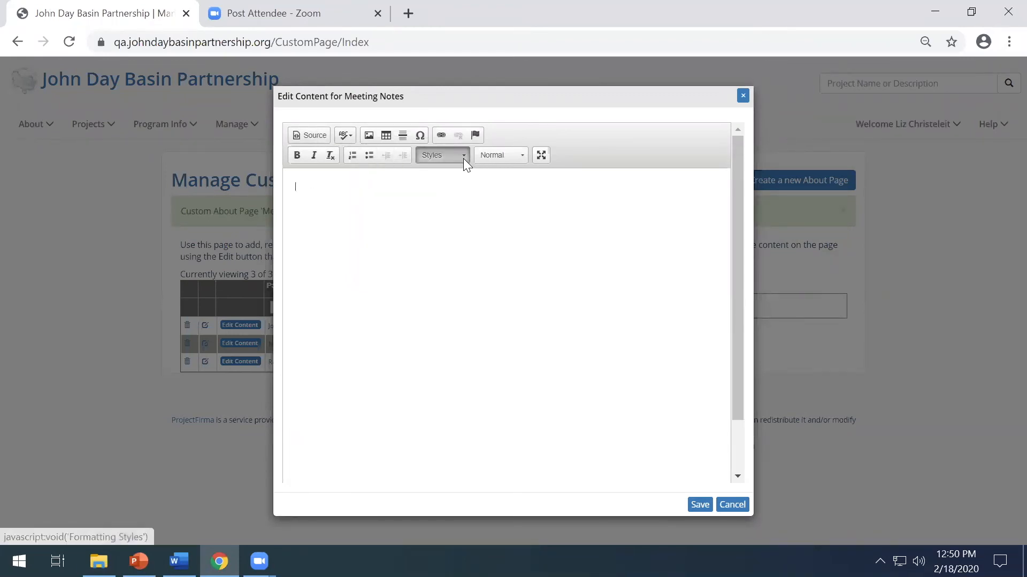
left_click(464, 159)
left_click(482, 159)
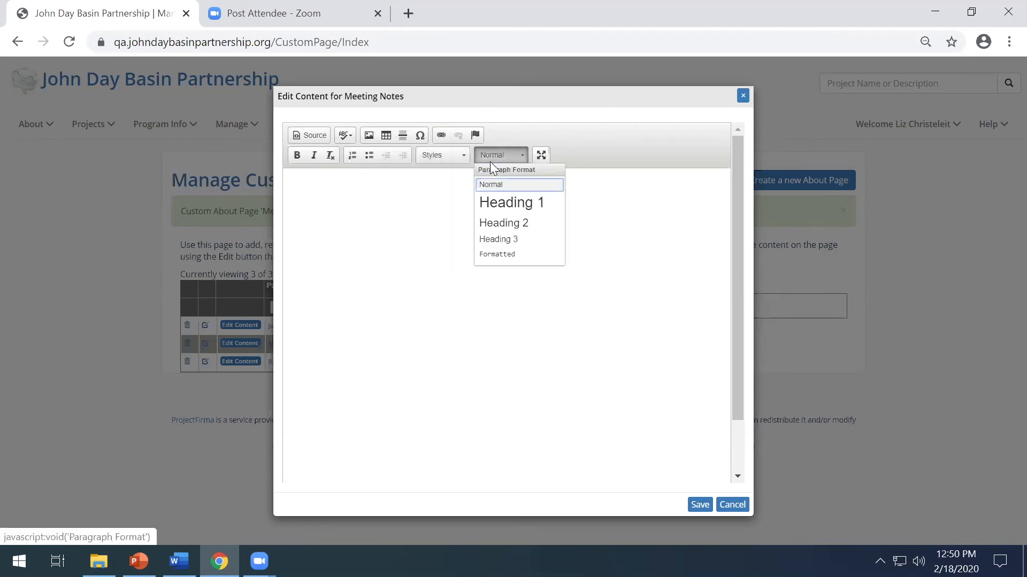
left_click(495, 203)
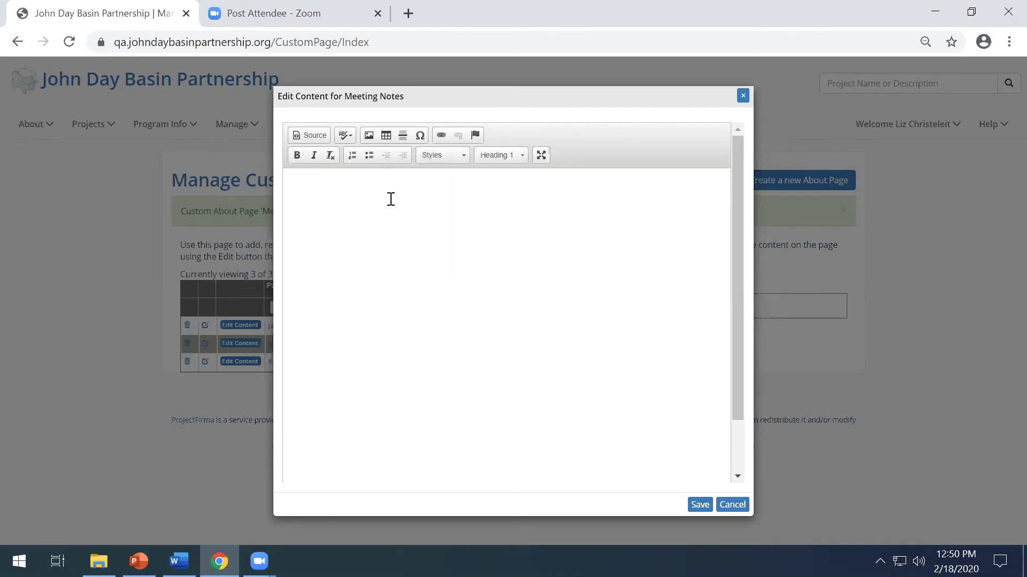
type("Meeting Notes")
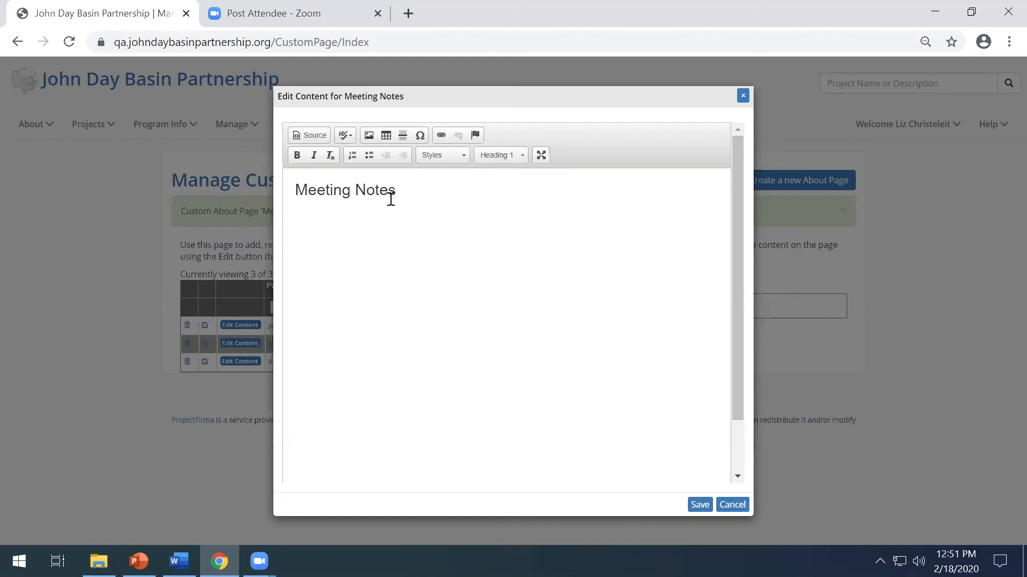
key("Return")
Add a bulleted list with the dates 2/18/20 and 2/25/20 below the heading and save the content
left_click(374, 152)
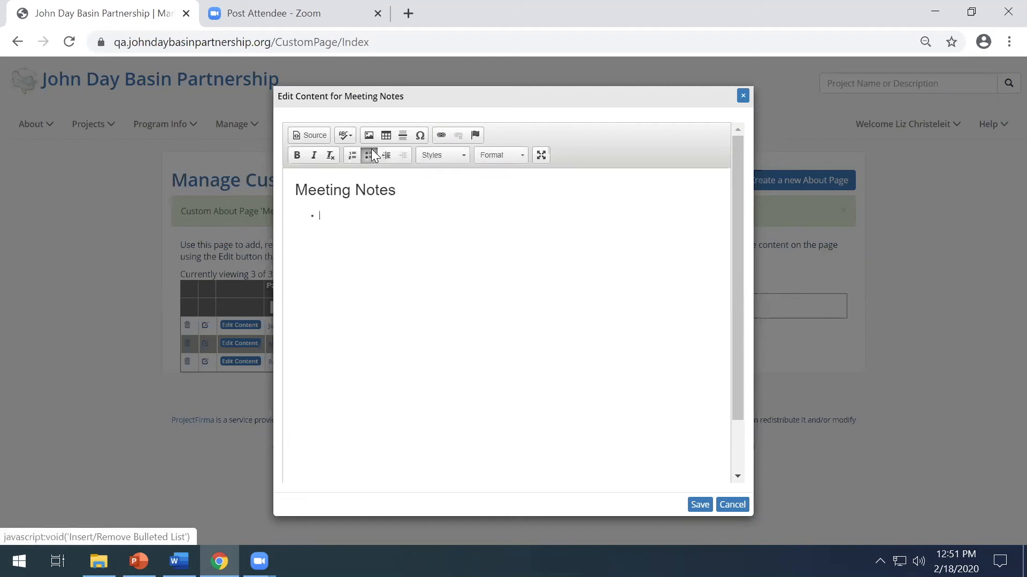
type("2/18/20")
key("Return")
type("2/25/20")
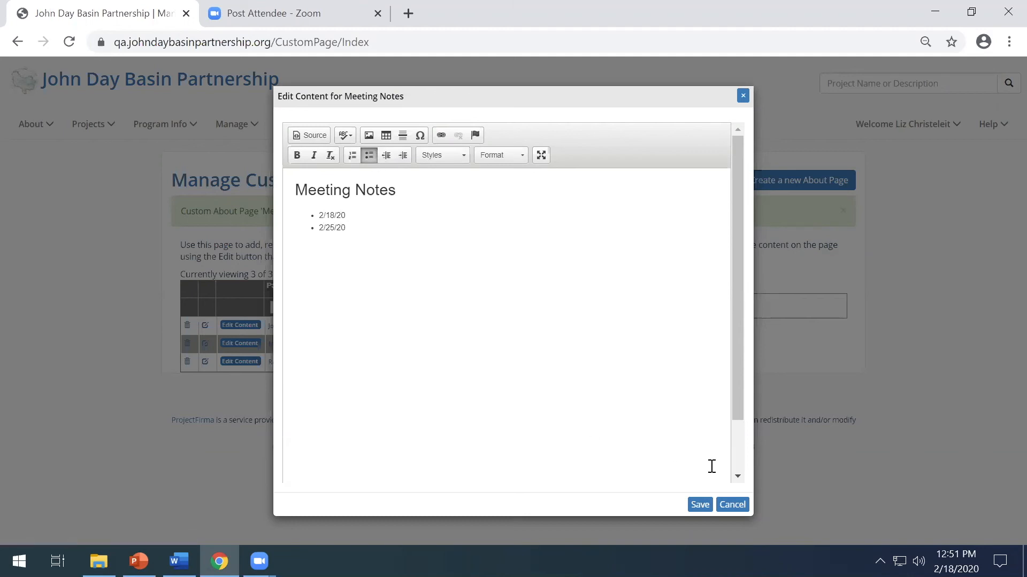
left_click(699, 505)
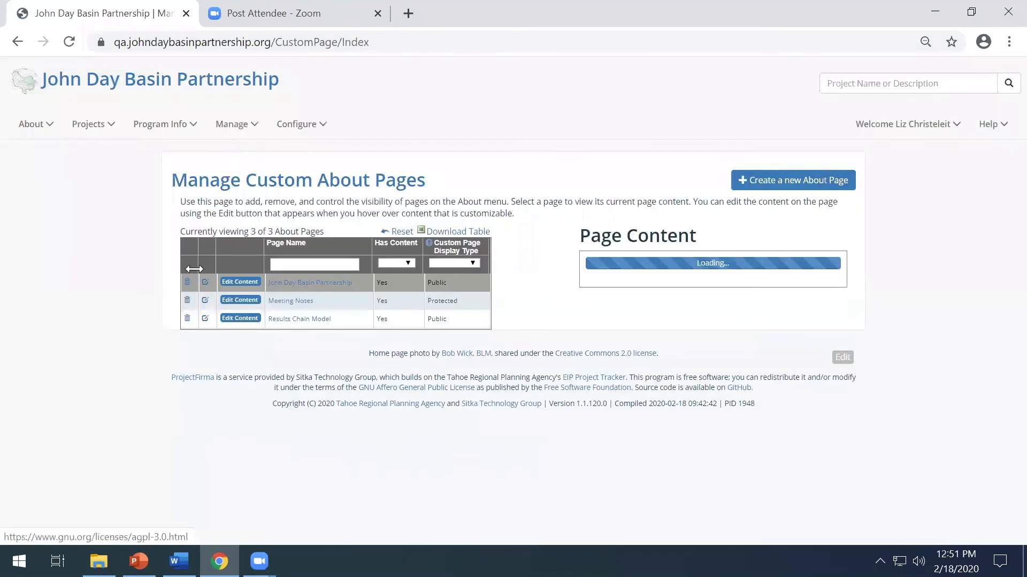
Go to the published Meeting Notes page, open its content for editing there, and delete the "Meeting Notes" heading text above the list
left_click(40, 130)
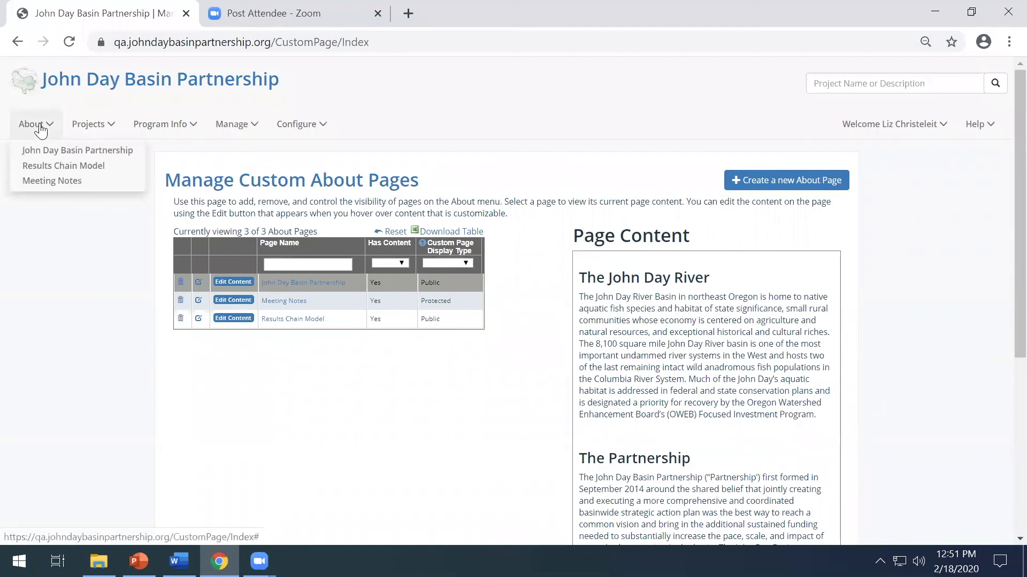
left_click(62, 184)
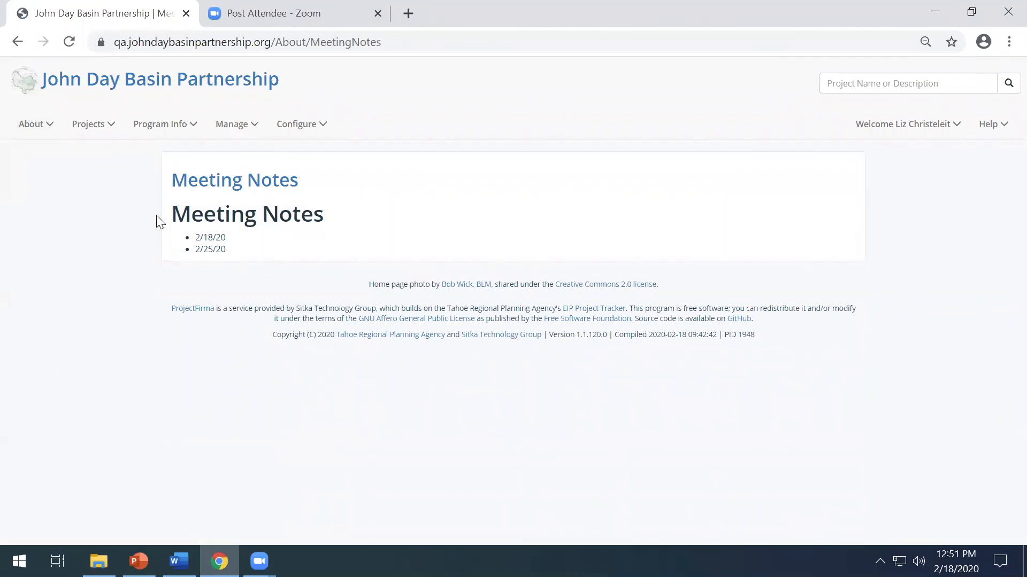
mouse_move(314, 215)
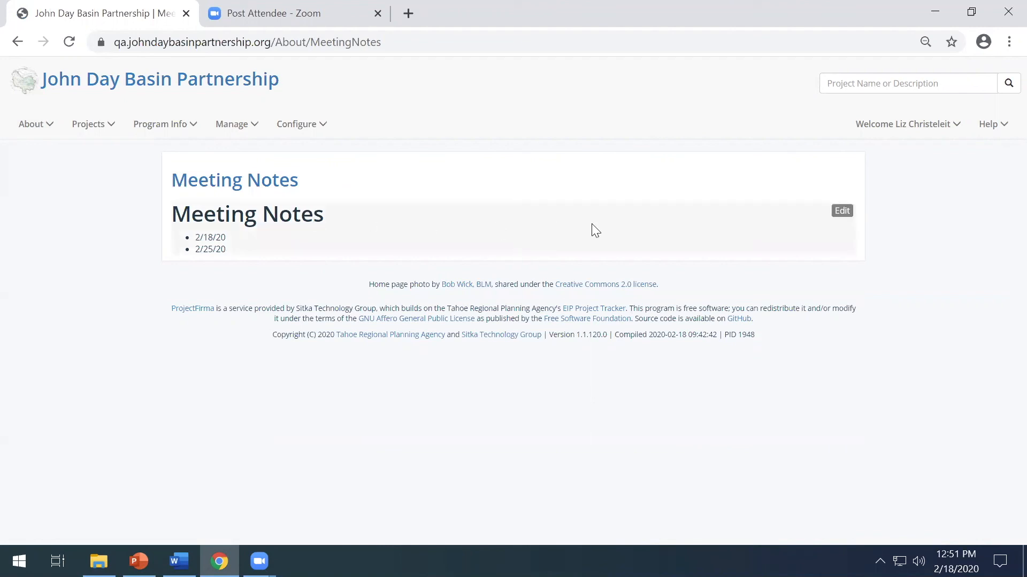
left_click(846, 214)
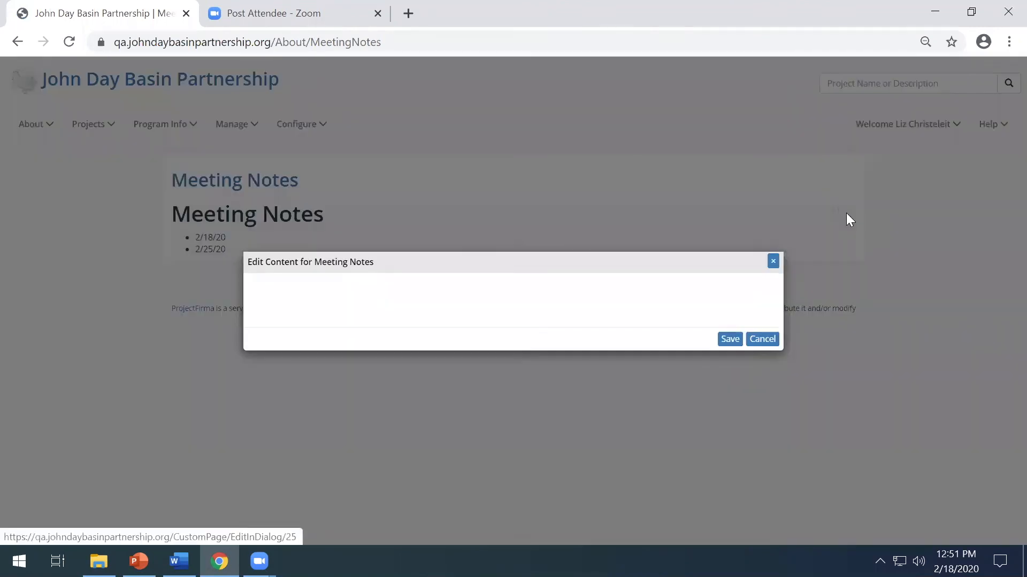
left_click(274, 202)
triple_click(250, 193)
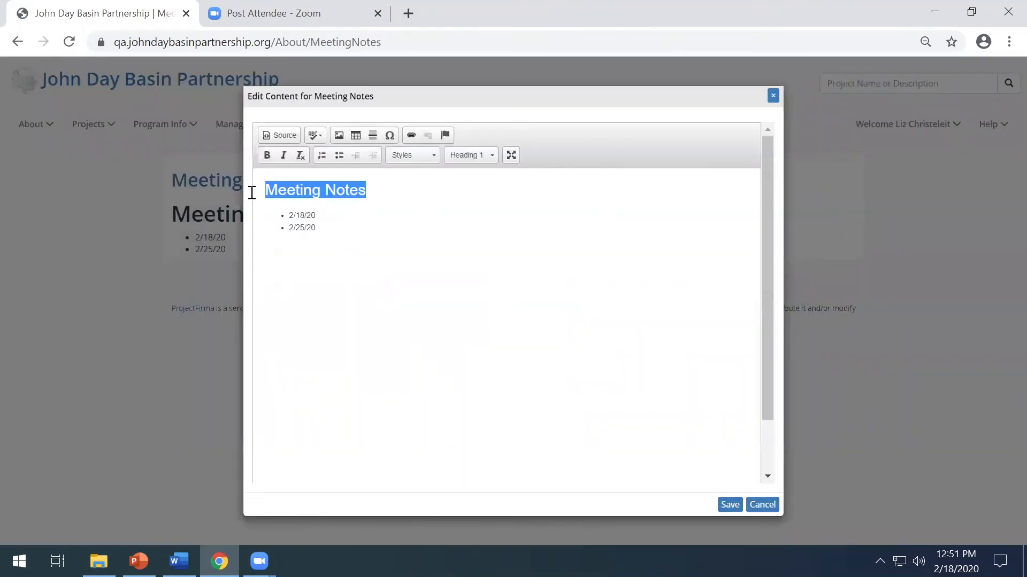
key("BackSpace")
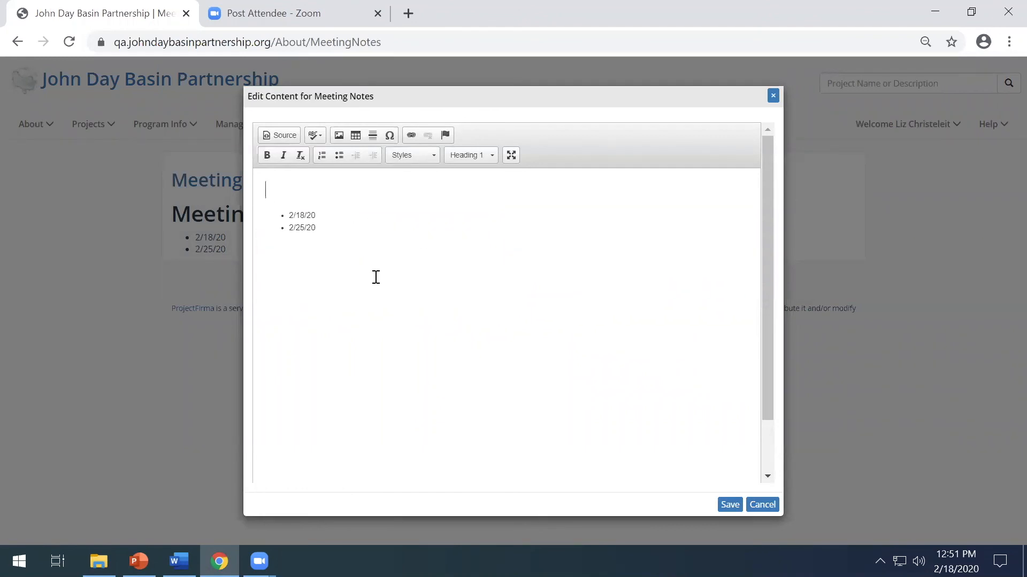
key("BackSpace")
left_click(332, 154)
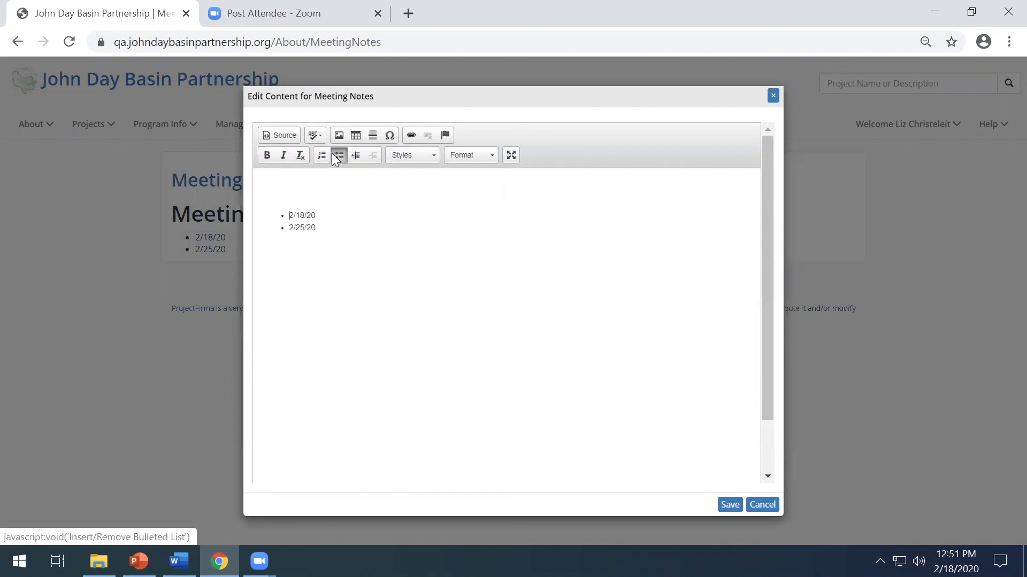